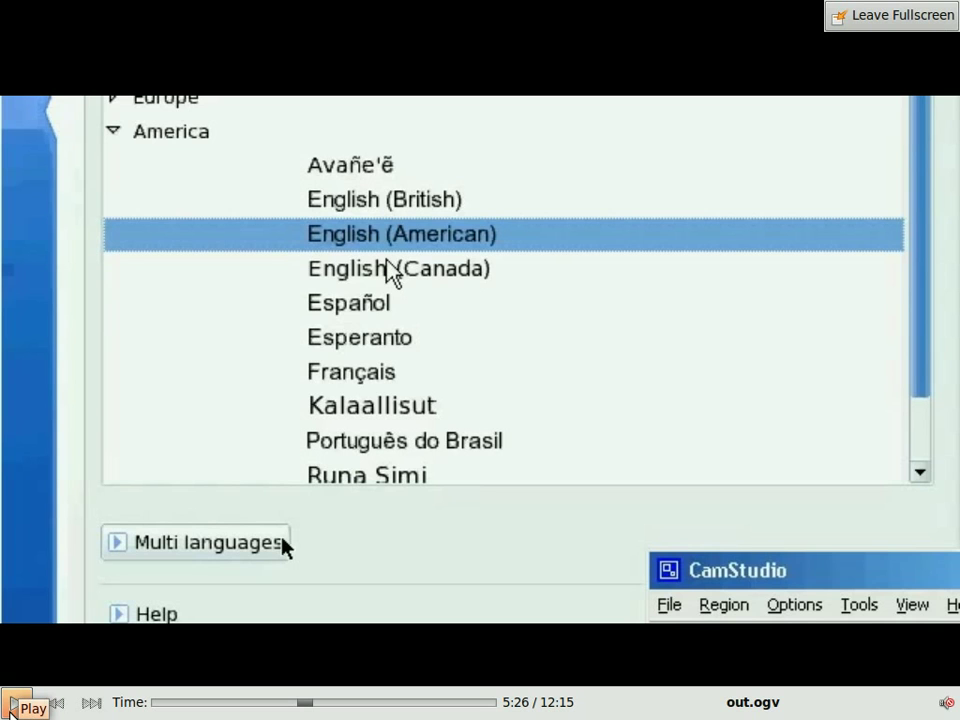
- Play out.ogv past the language selection, pause at about 5:37, and jump ahead to the disk partitioning options at about 6:27, pausing there
left_click(12, 703)
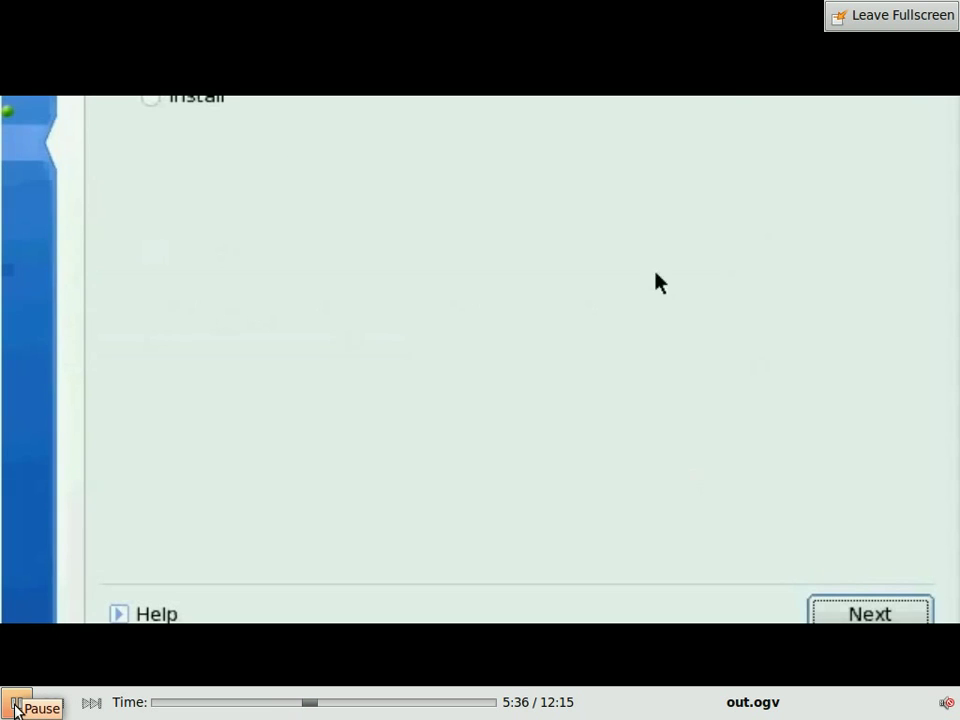
left_click(16, 704)
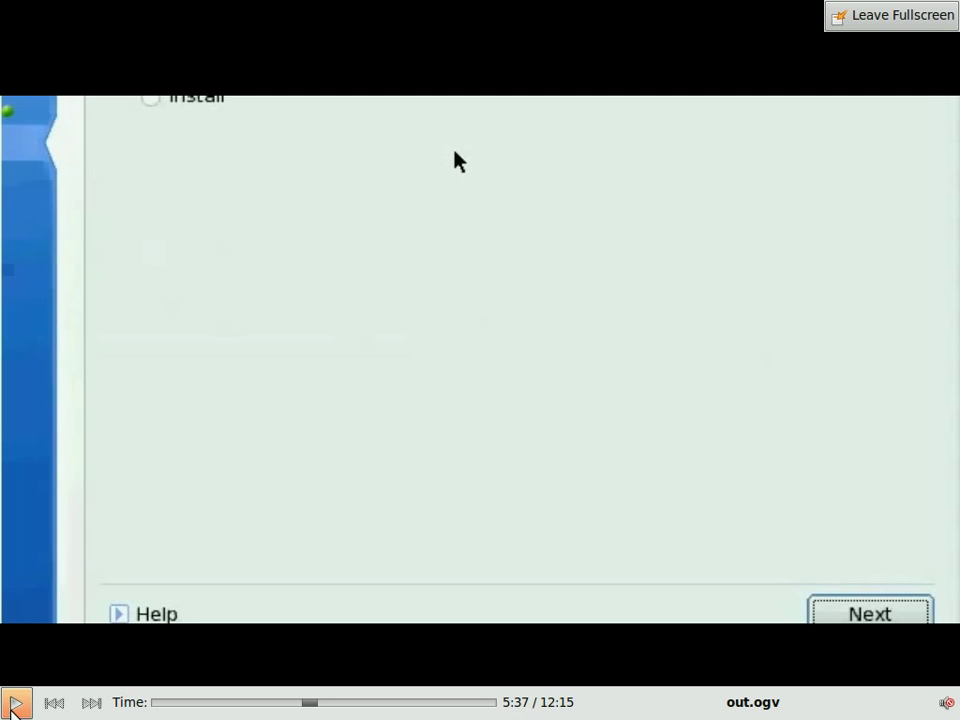
left_click(14, 703)
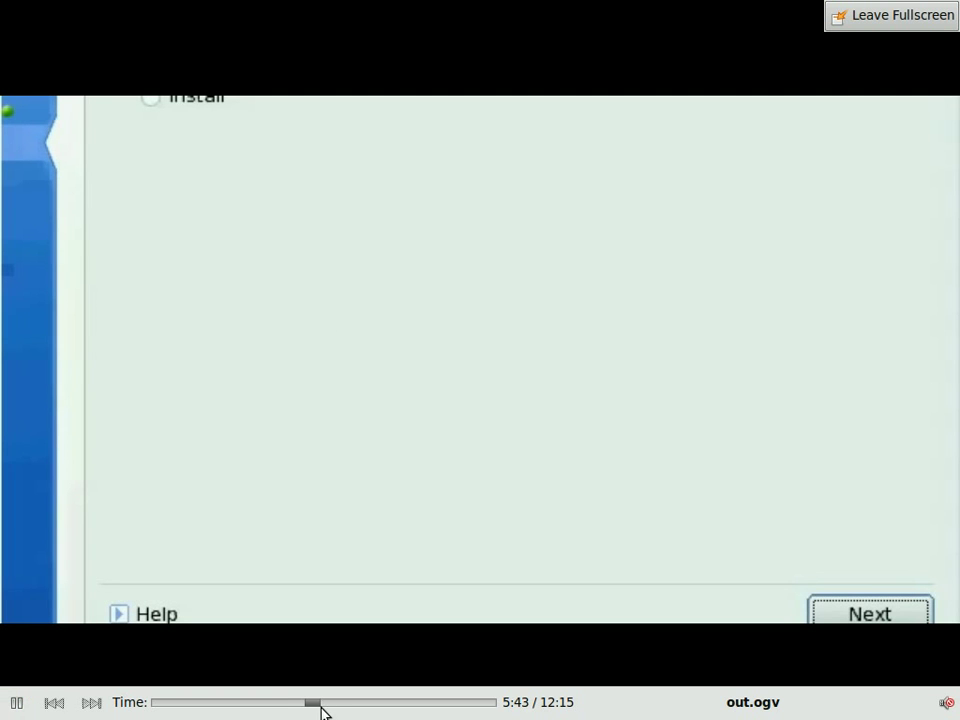
left_click(325, 705)
left_click(332, 704)
left_click(12, 704)
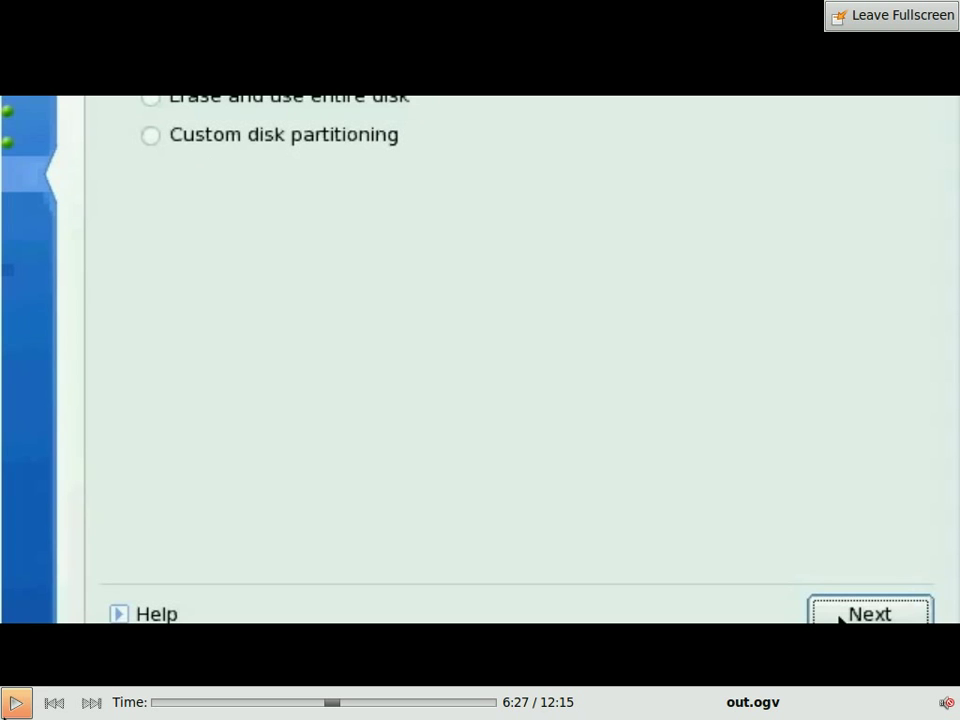
- Resume playback and skip ahead through the 7:00 mark to the selected ext3 partition sda1, pausing at about 7:26
left_click(5, 708)
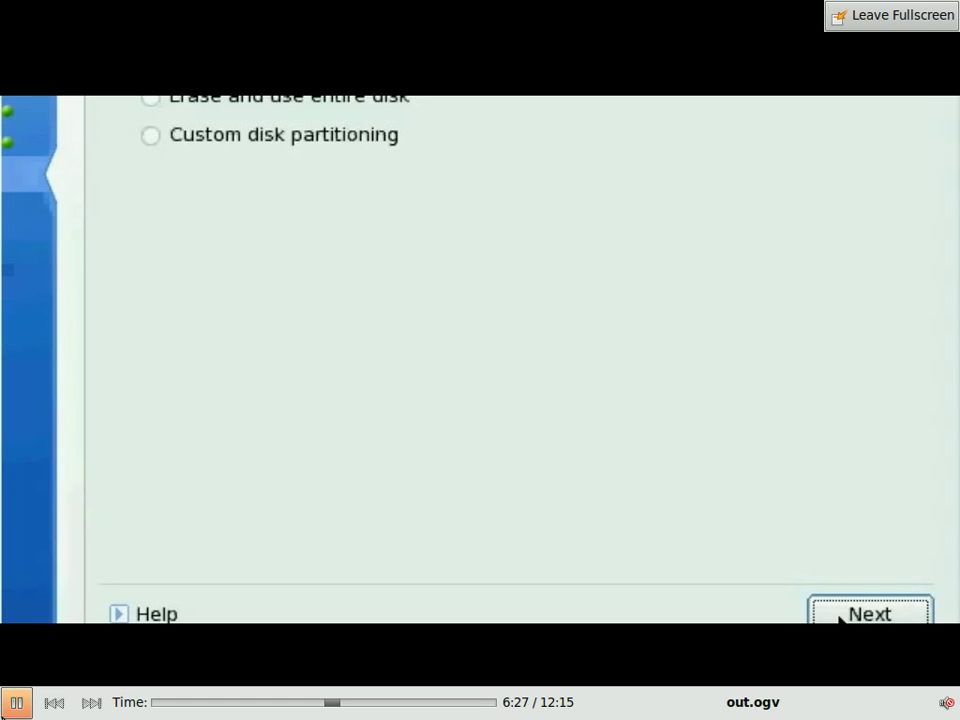
left_click(347, 703)
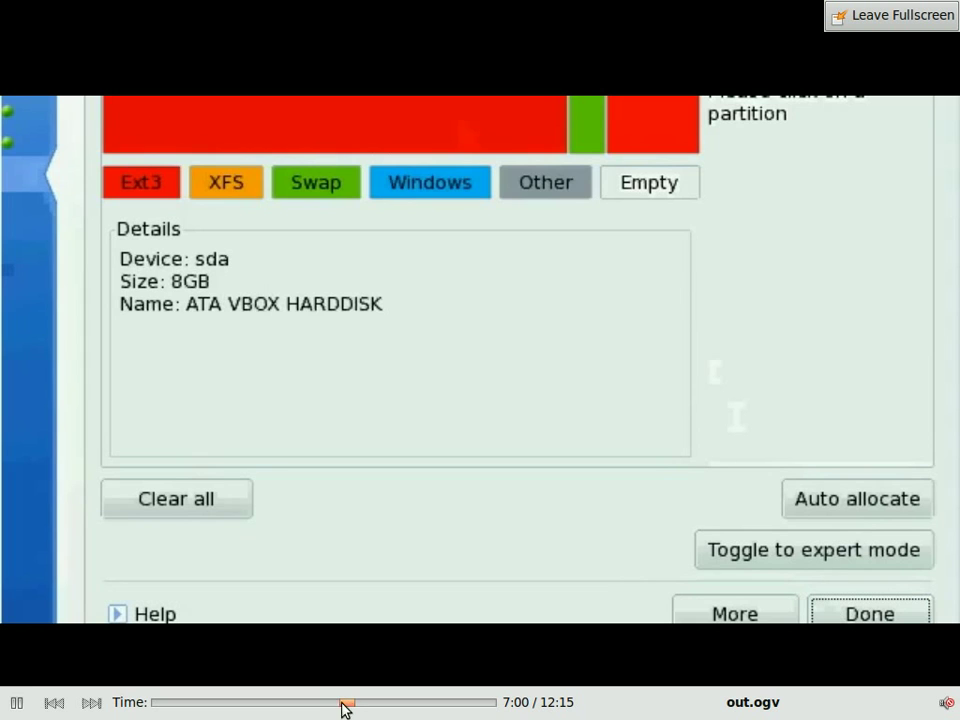
left_click(15, 701)
left_click(8, 703)
left_click(360, 703)
left_click(8, 703)
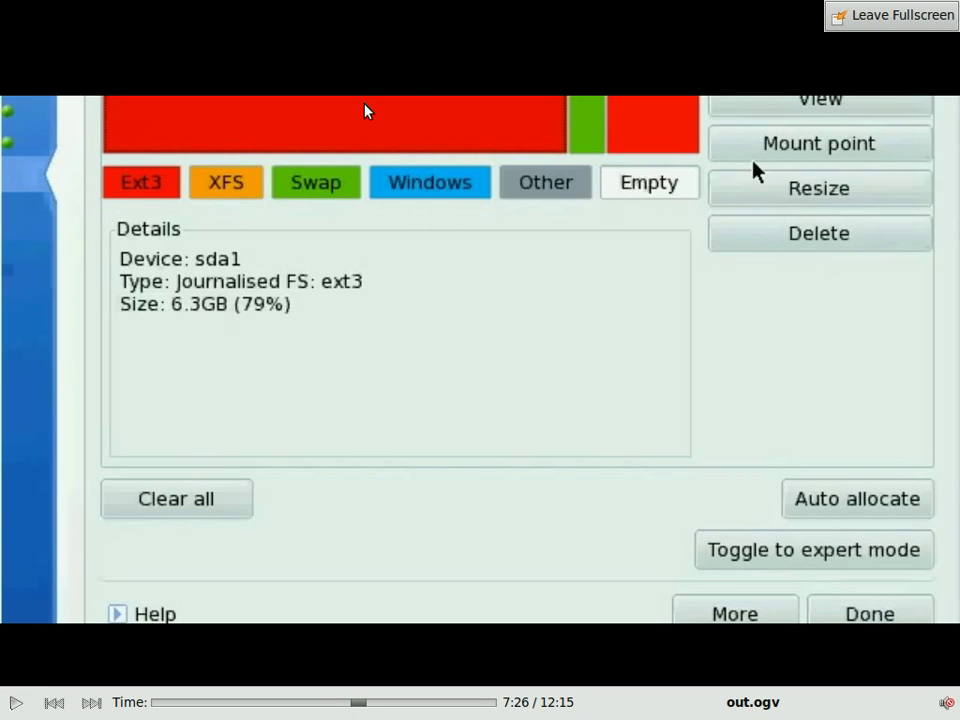
- Play on to the GParted Resize/Move dialog for /dev/hda1 and pause the video at about 7:50
left_click(14, 703)
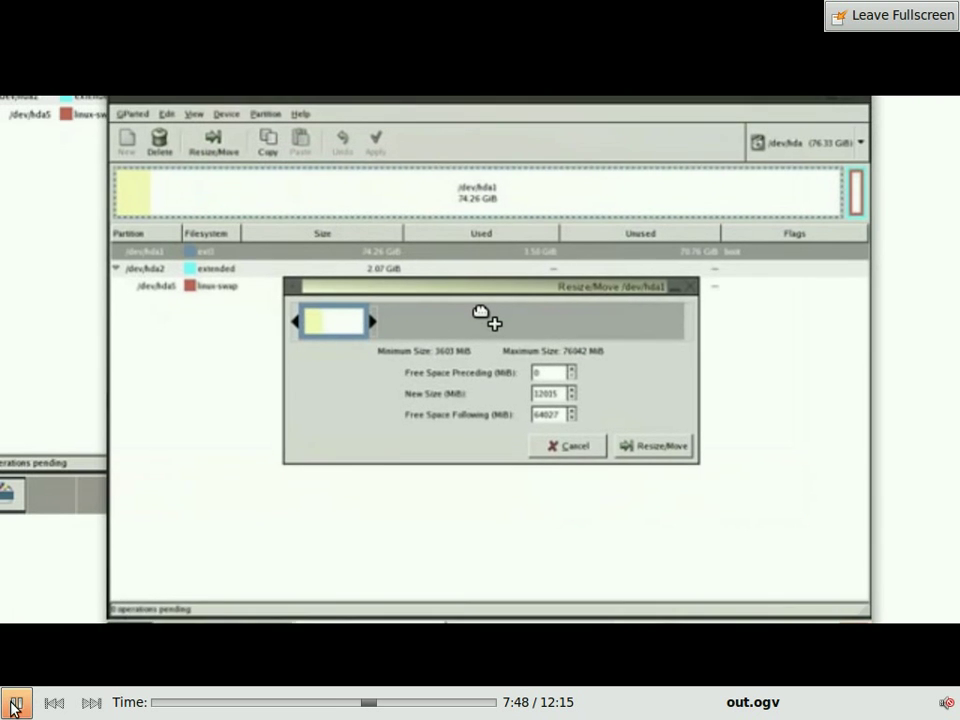
left_click(16, 702)
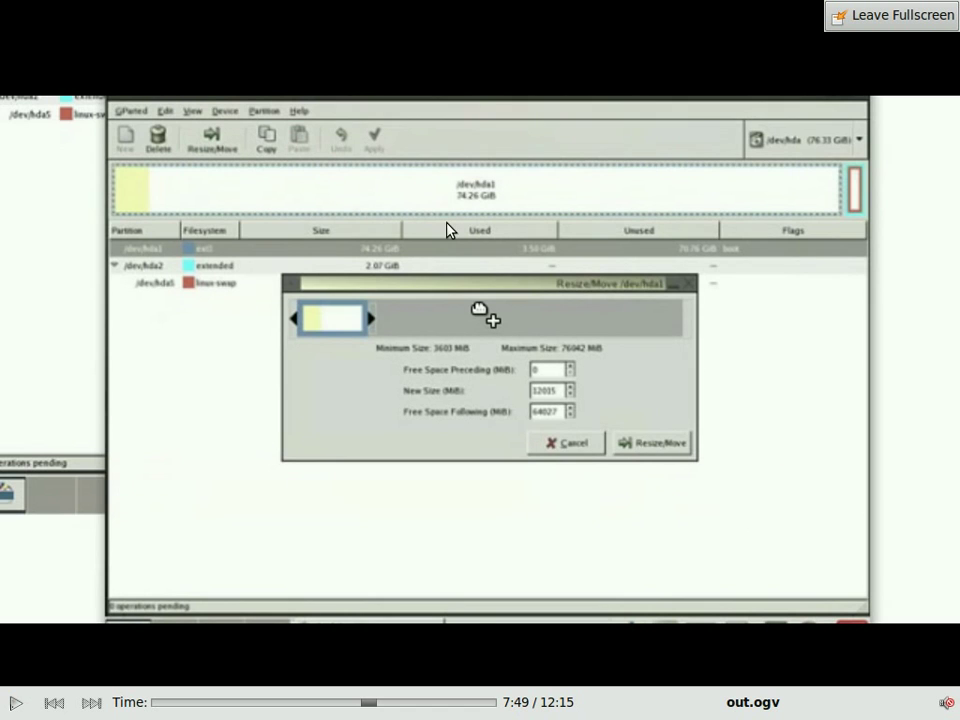
left_click(8, 707)
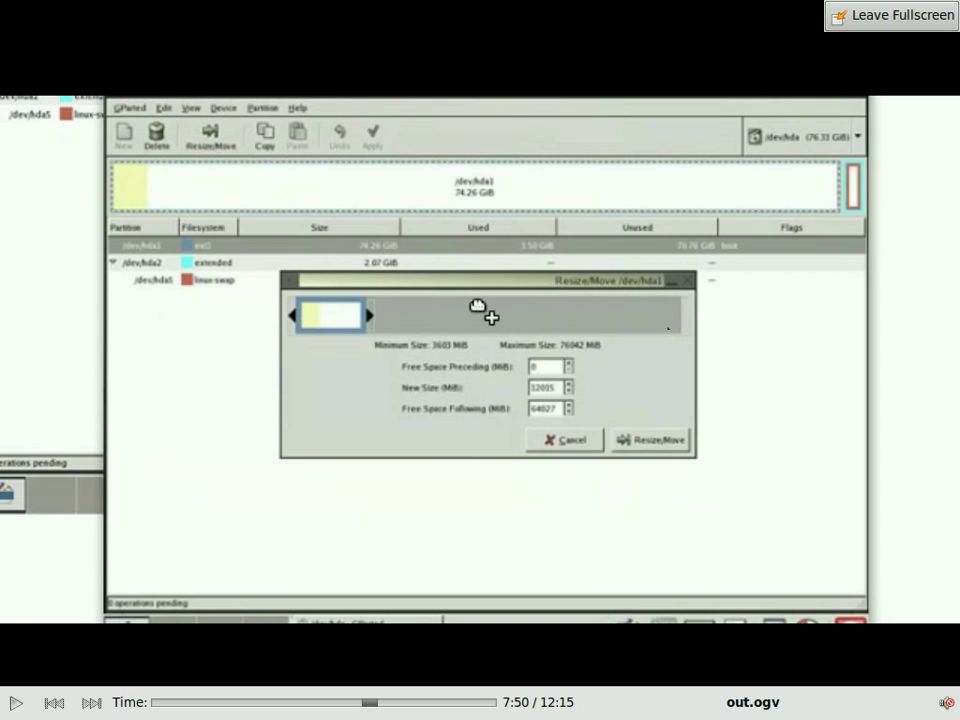
- Resume the video and skip ahead through 8:29 to the partition resizing in progress, pausing at about 8:52
left_click(17, 703)
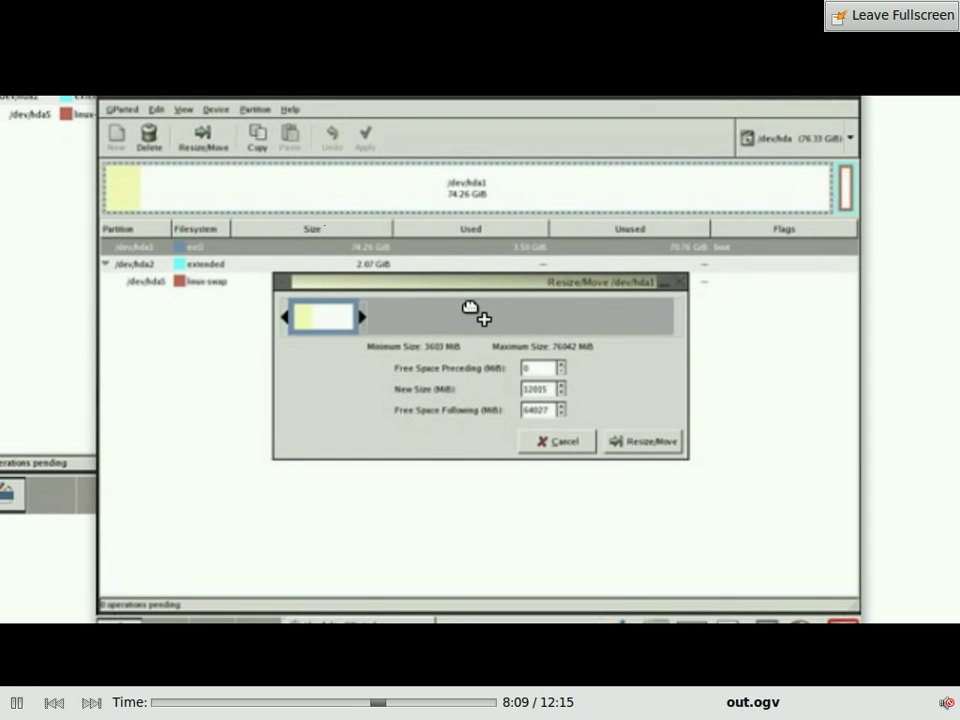
left_click(386, 703)
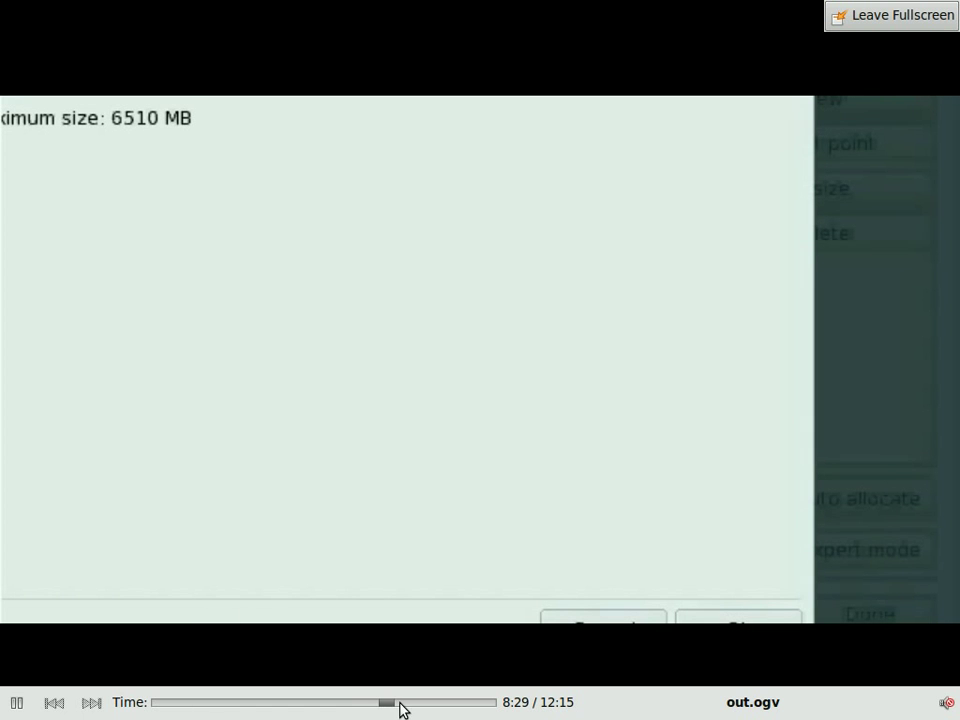
left_click(398, 702)
left_click(12, 703)
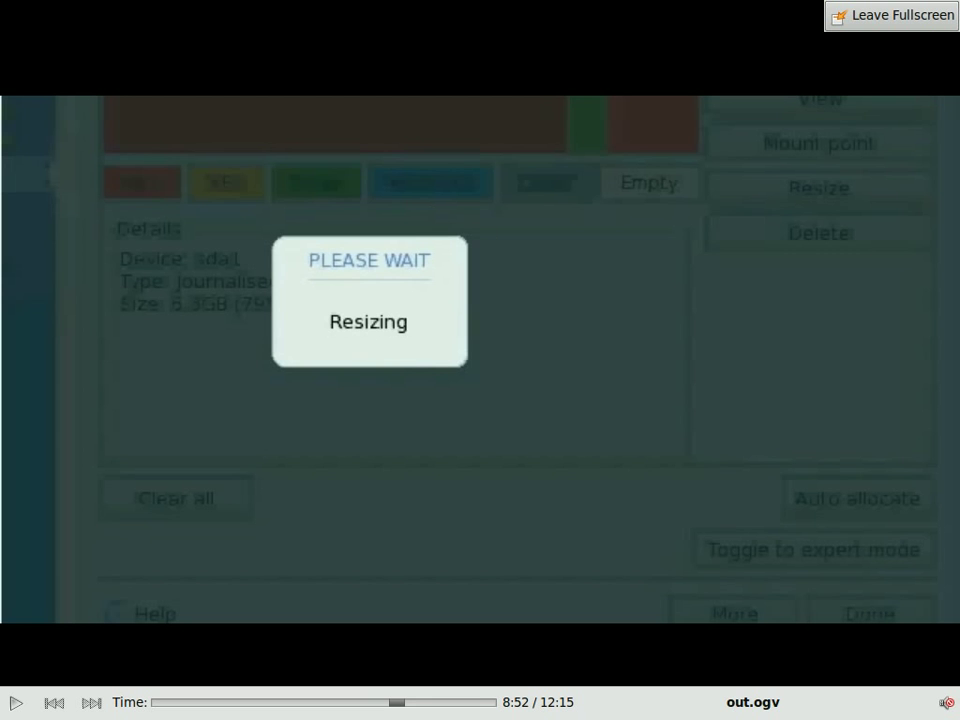
- Play the video on to the selected empty disk space in the partitioner and pause at about 9:26
left_click(6, 707)
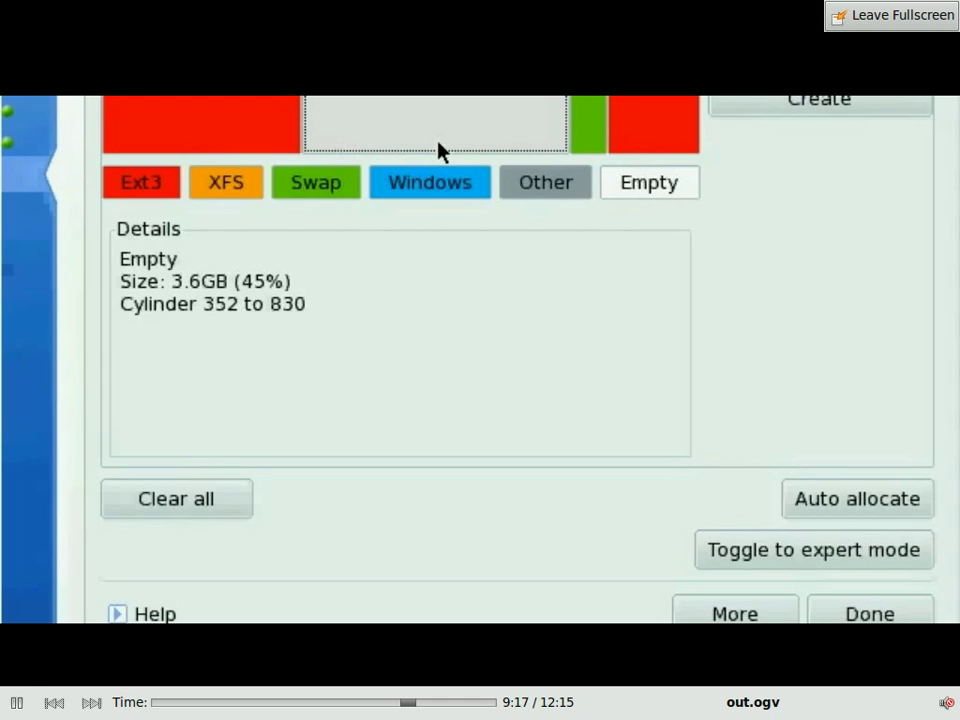
left_click(8, 704)
left_click(8, 704)
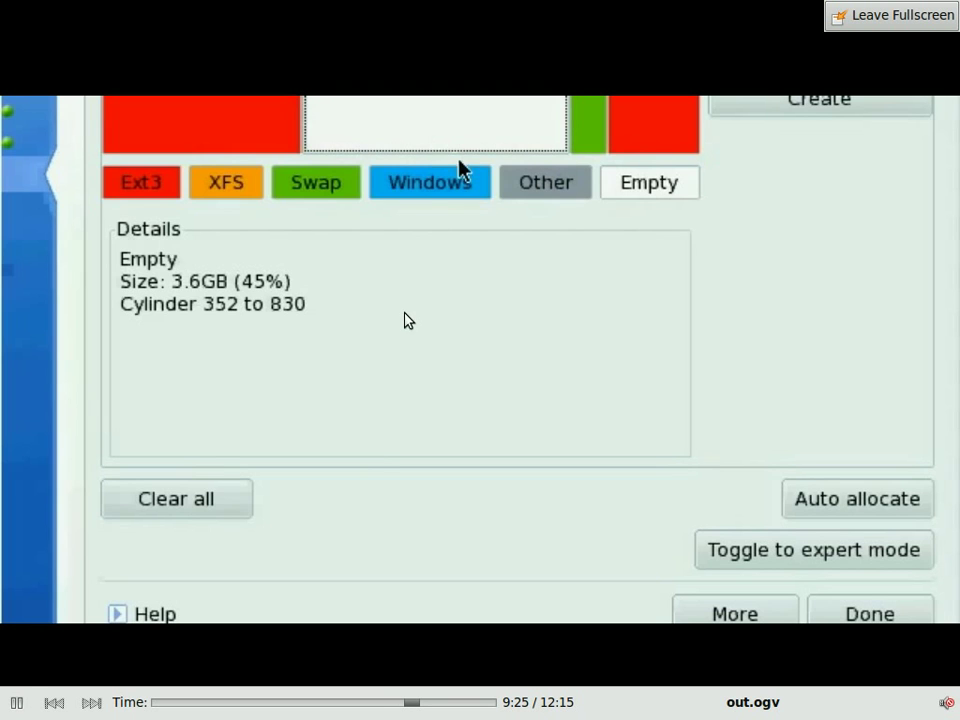
left_click(14, 704)
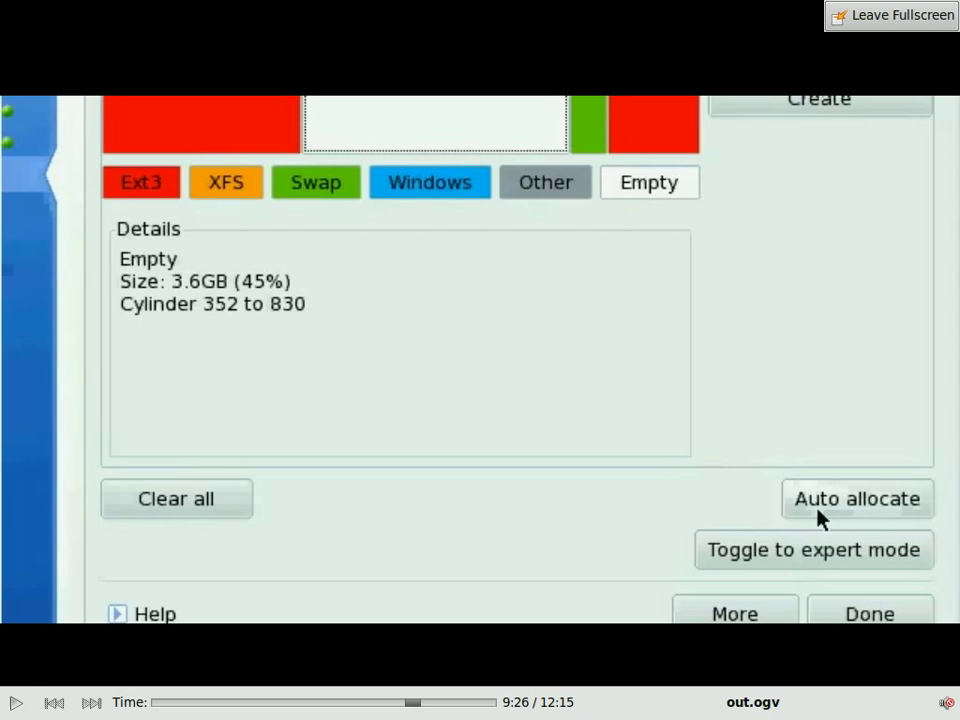
- Play on to the partitioning options, pausing at about 9:43, and skip ahead to the package group selection at about 10:42, pausing there
left_click(14, 702)
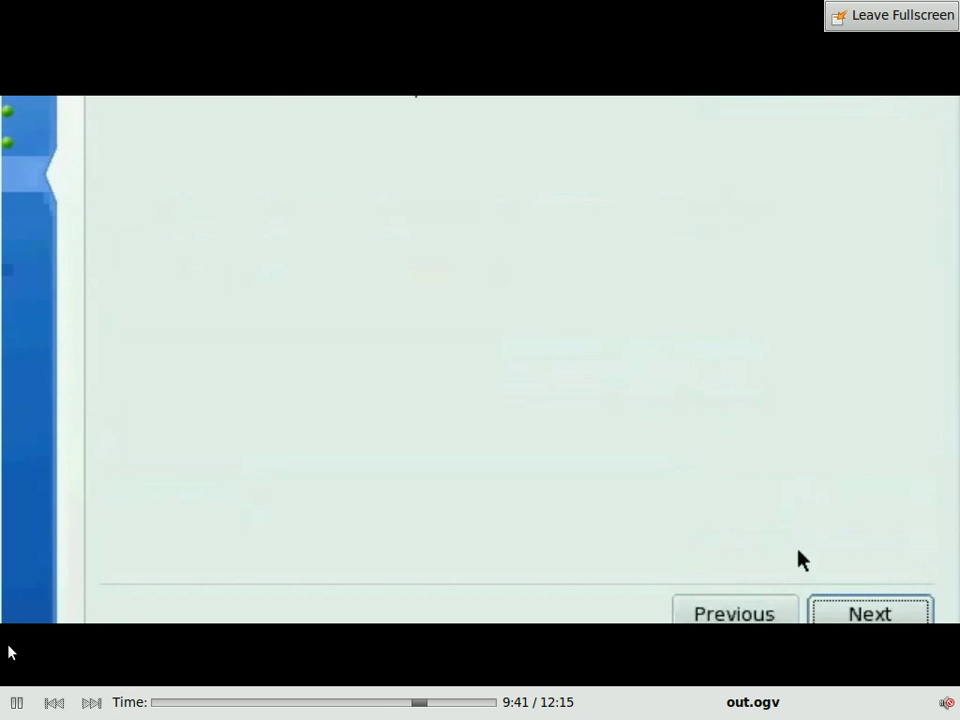
left_click(6, 708)
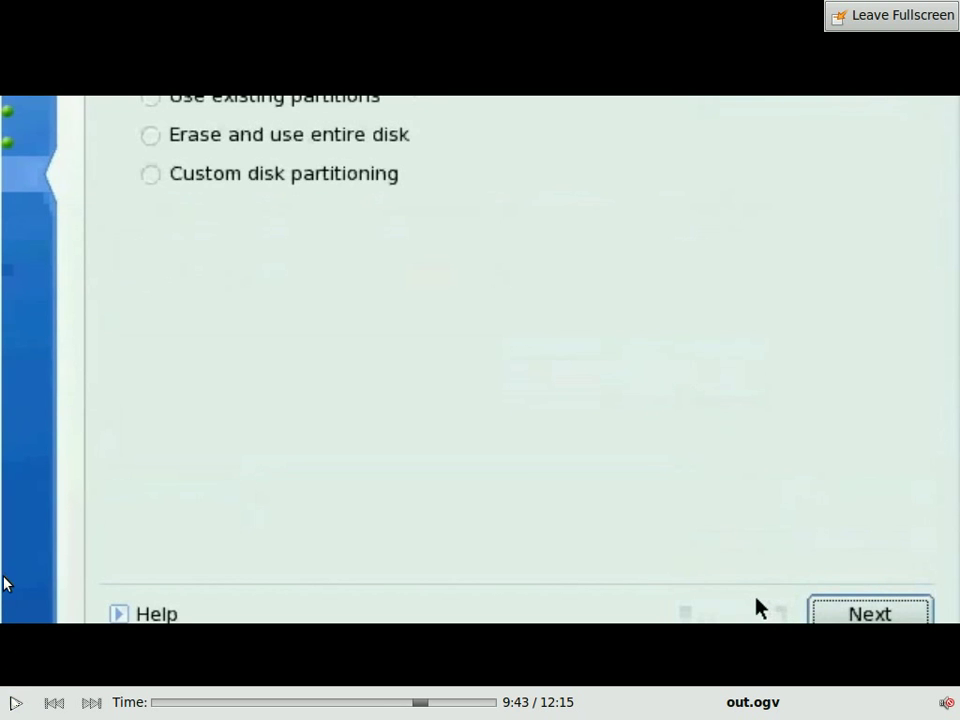
left_click(6, 707)
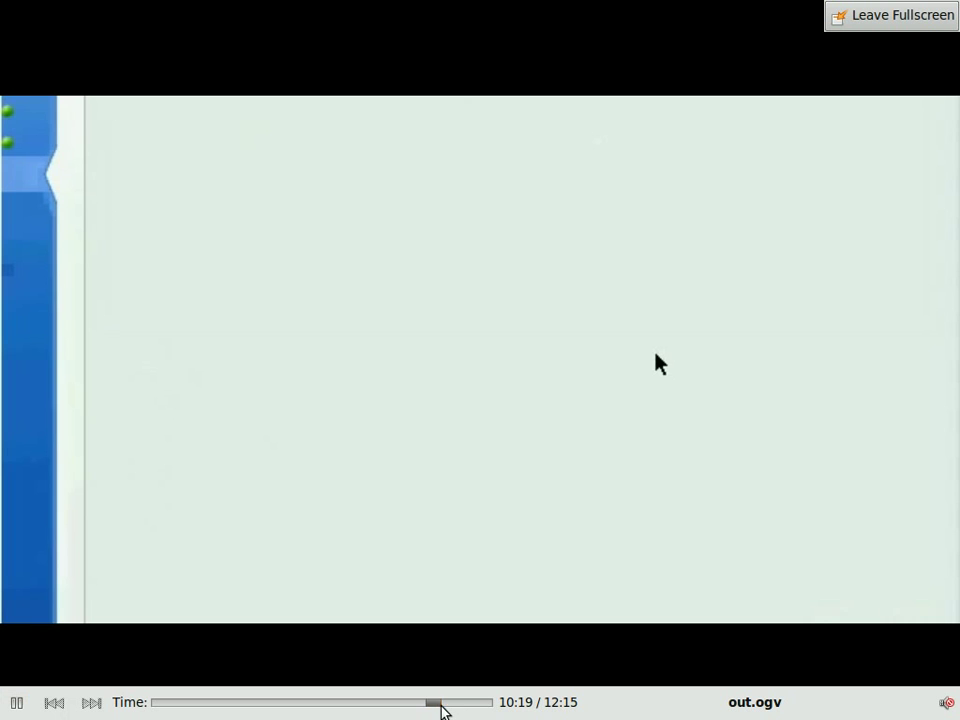
left_click(443, 708)
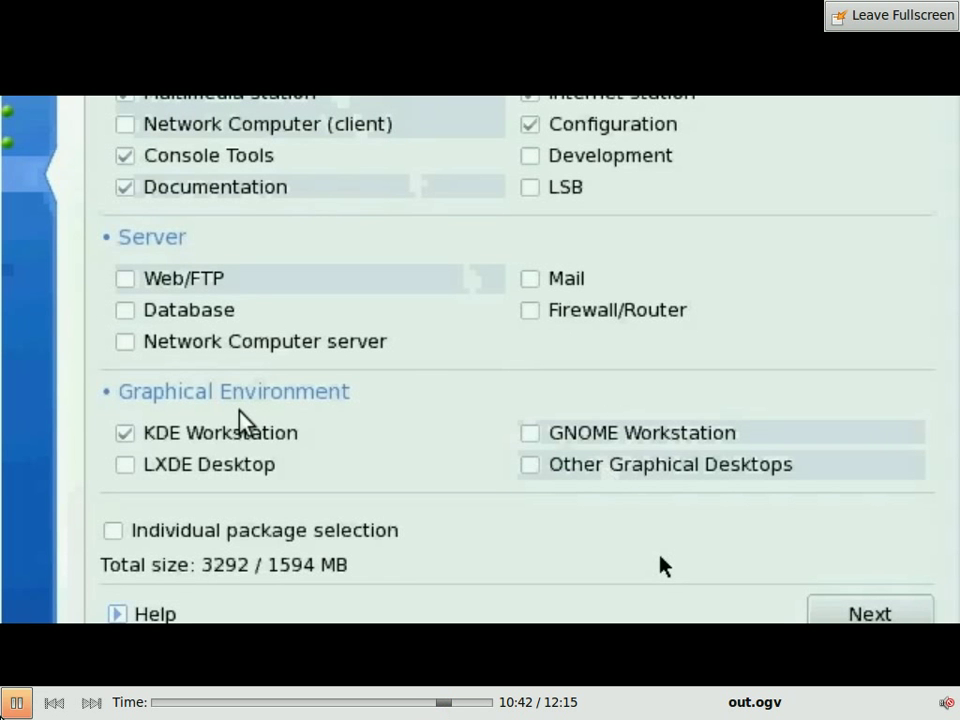
key("space")
- Resume the video and skip ahead to the Mandriva package installation progress, pausing at about 11:12
left_click(15, 702)
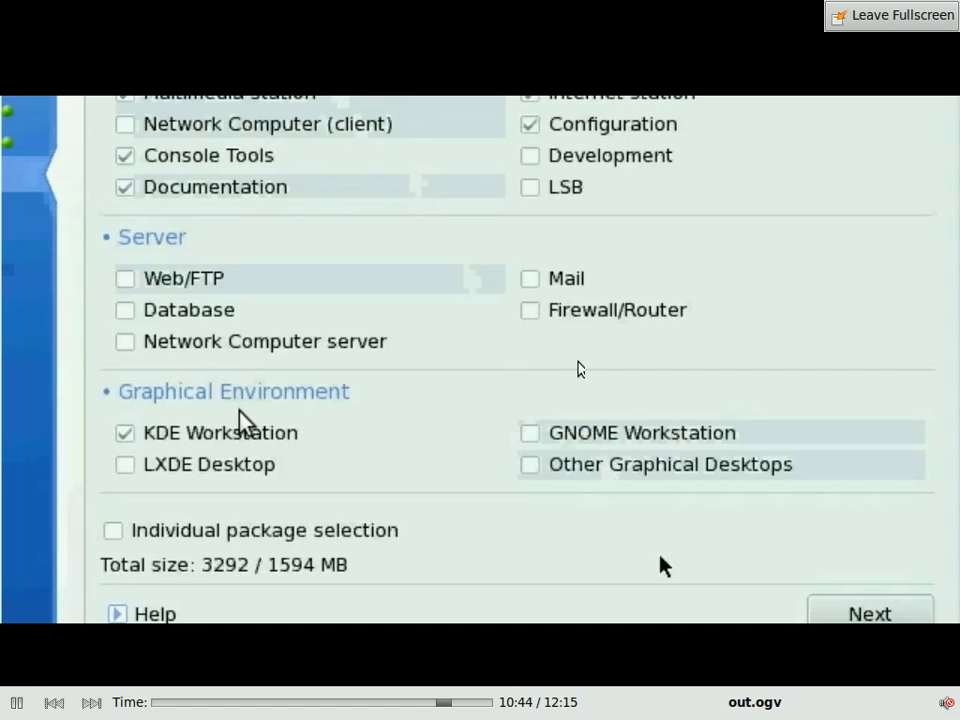
left_click(462, 706)
left_click(13, 703)
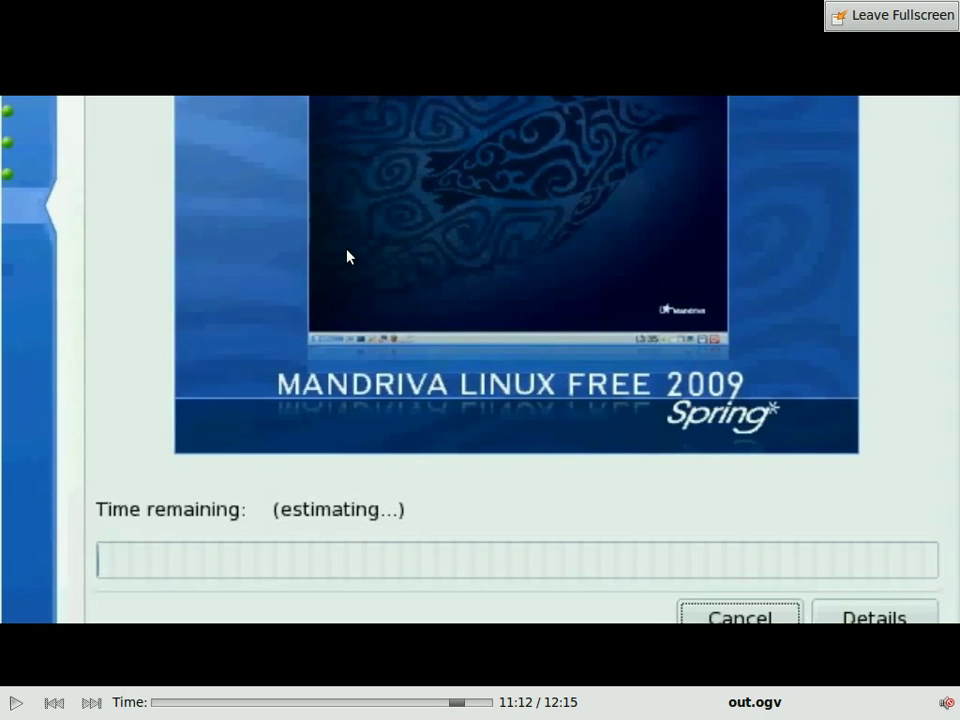
- Skip ahead to about 12:00 in the video and leave fullscreen playback
left_click(484, 703)
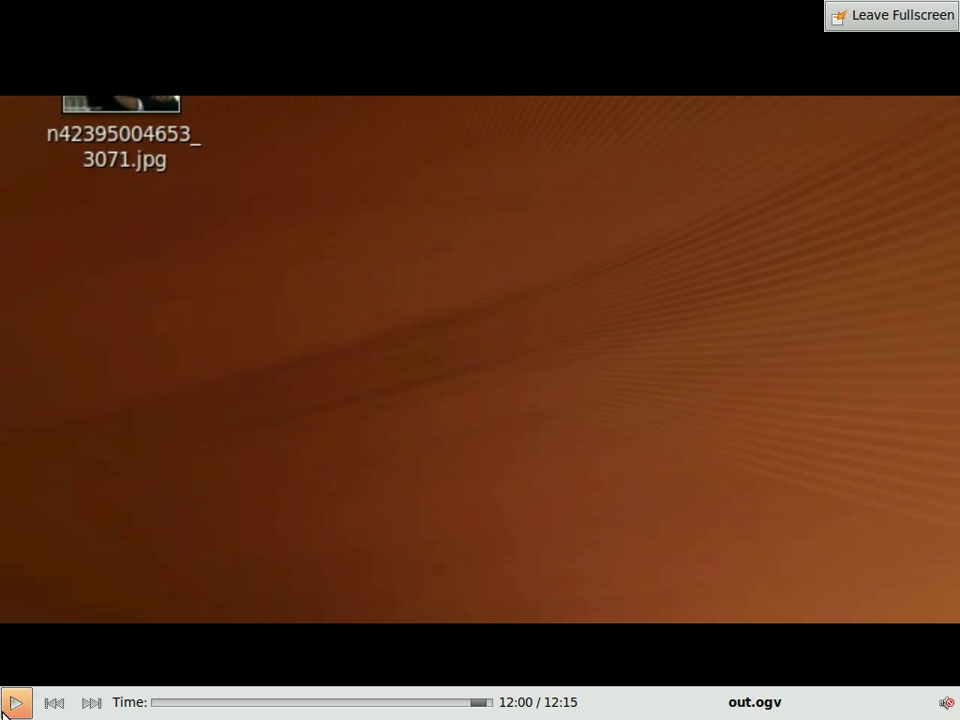
key("Escape")
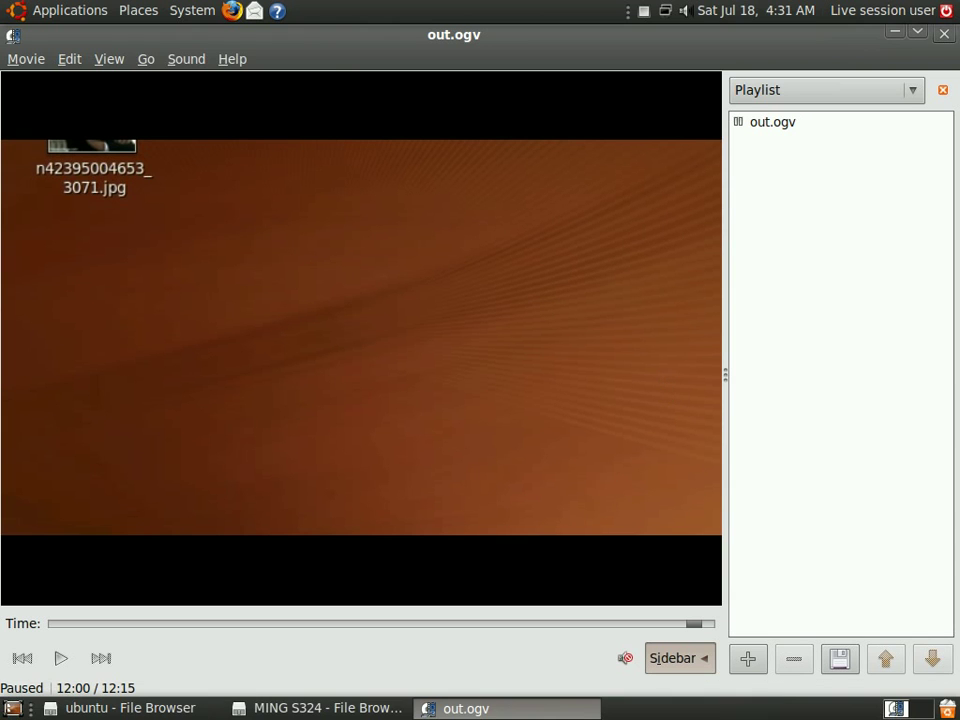